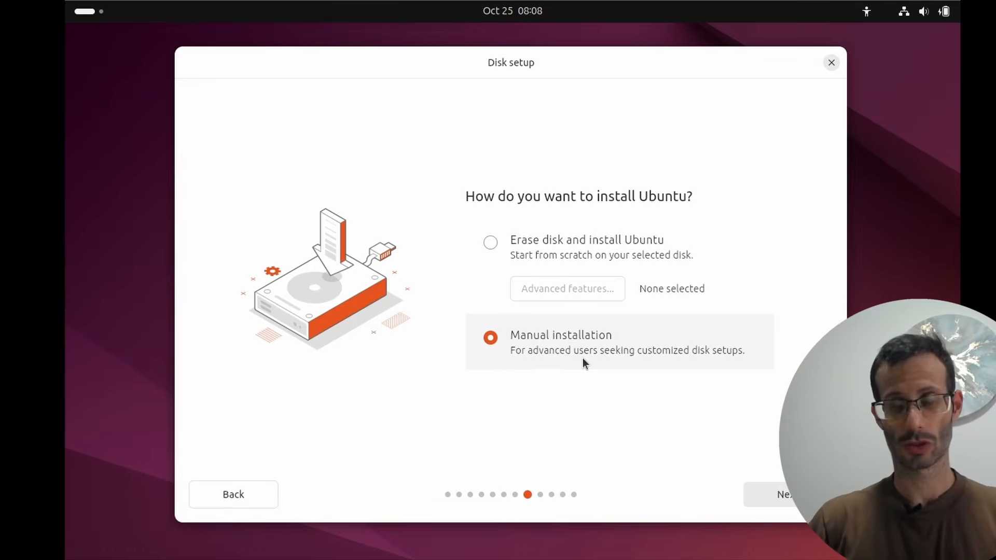
- Proceed with the manual installation and create a new partition table on disk sda, removing its existing partitions
{"action": "left_click", "coordinate": [773, 495]}
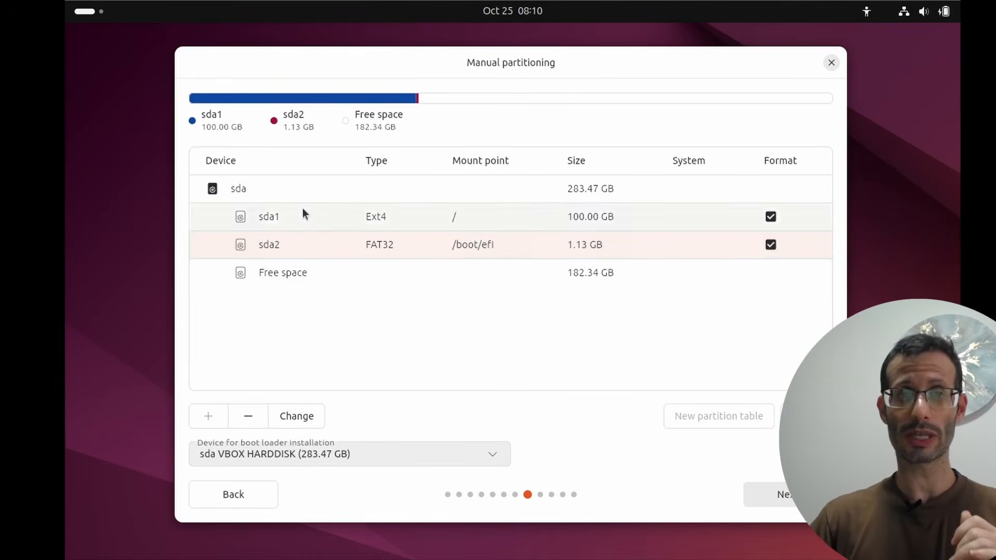
{"action": "left_click", "coordinate": [255, 193]}
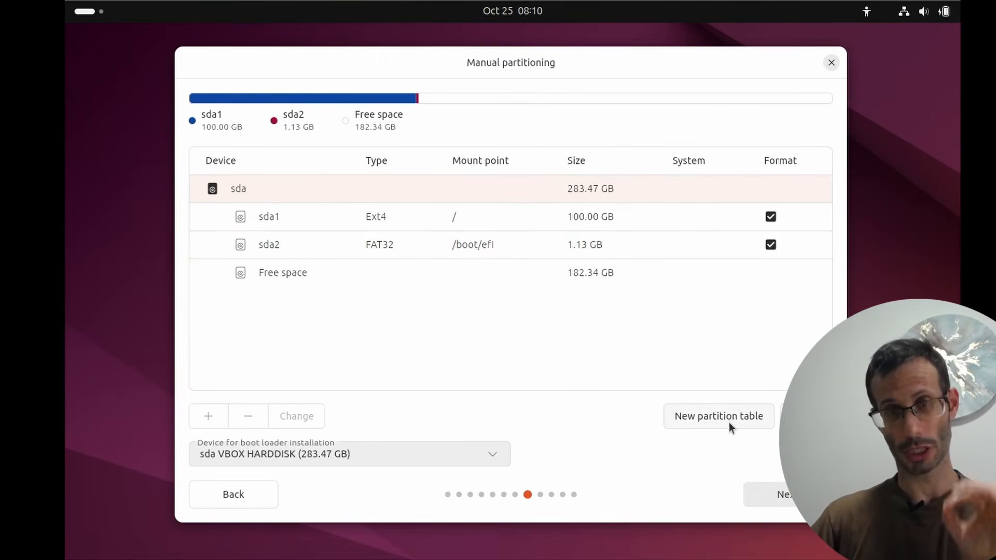
{"action": "left_click", "coordinate": [729, 422]}
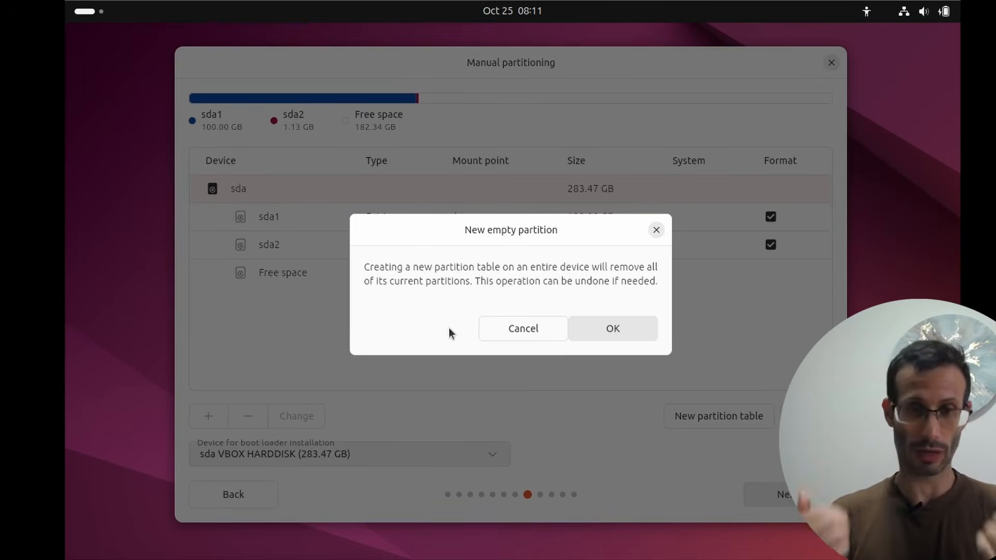
{"action": "left_click", "coordinate": [617, 332]}
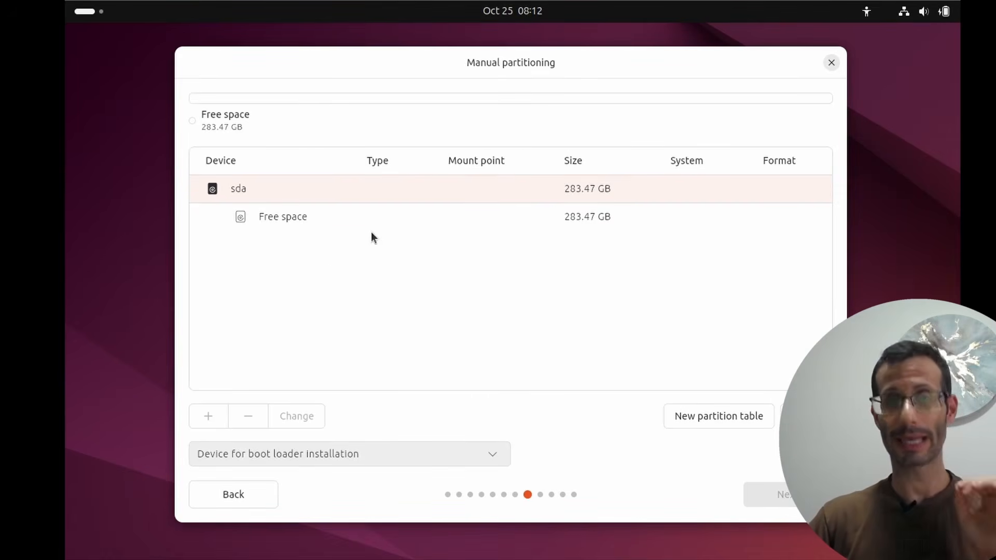
- Set sda VBOX HARDDISK as the device for boot loader installation
{"action": "left_click", "coordinate": [316, 218]}
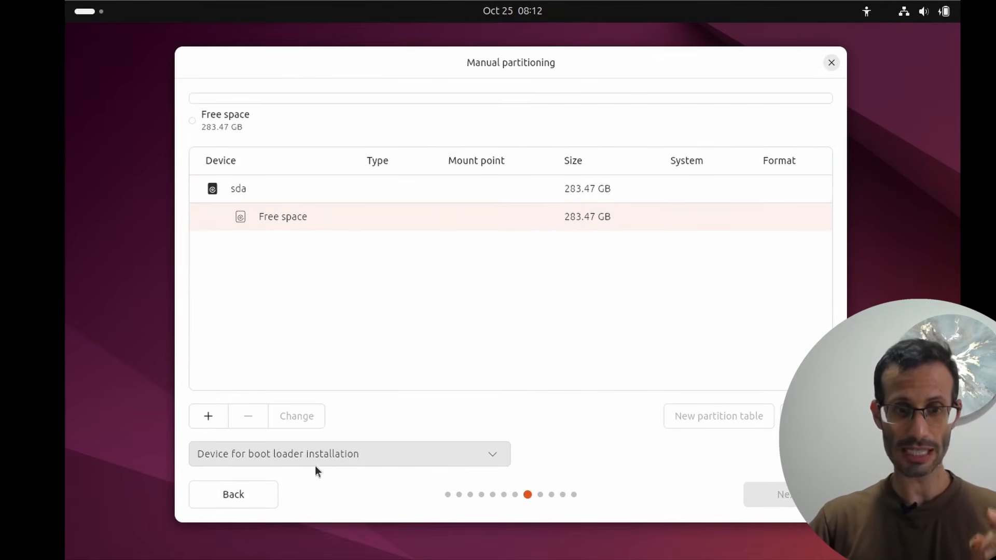
{"action": "left_click", "coordinate": [366, 454]}
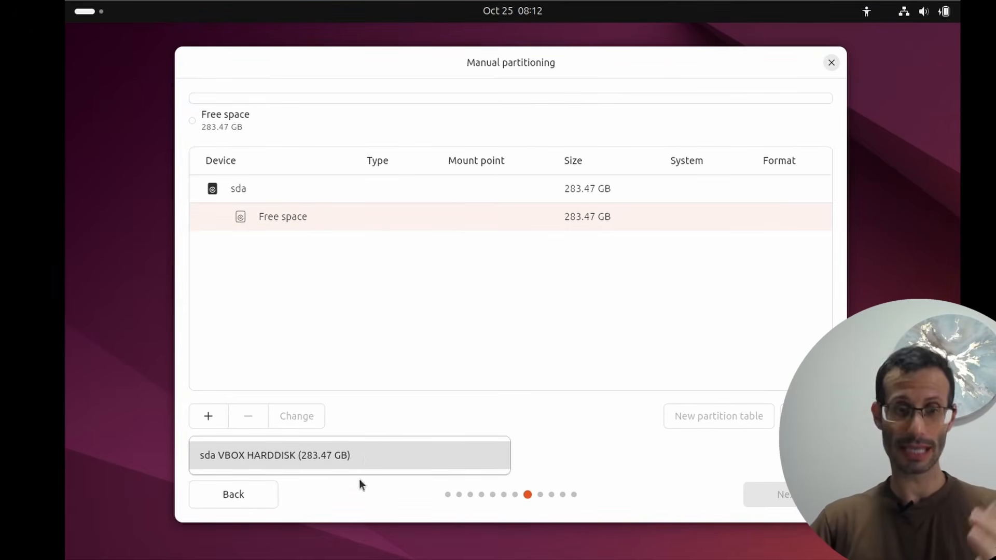
{"action": "left_click", "coordinate": [341, 455]}
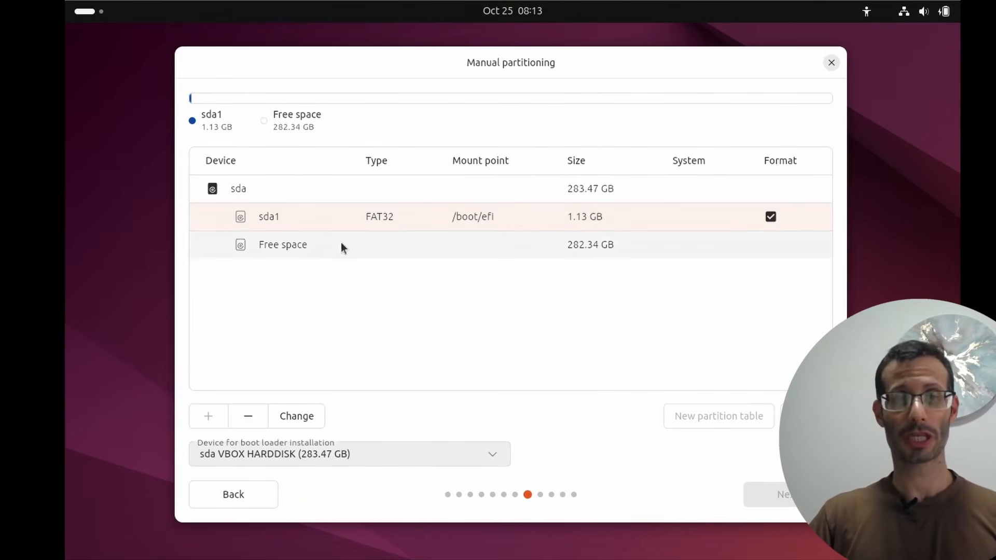
- Start a new partition in the free space and try the Swap type for it
{"action": "left_click", "coordinate": [293, 247]}
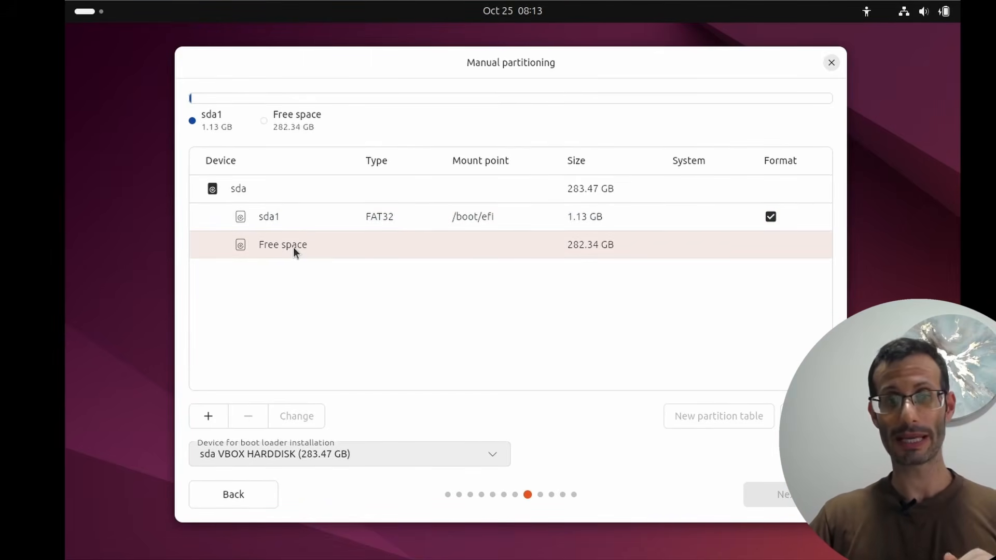
{"action": "left_click", "coordinate": [207, 417]}
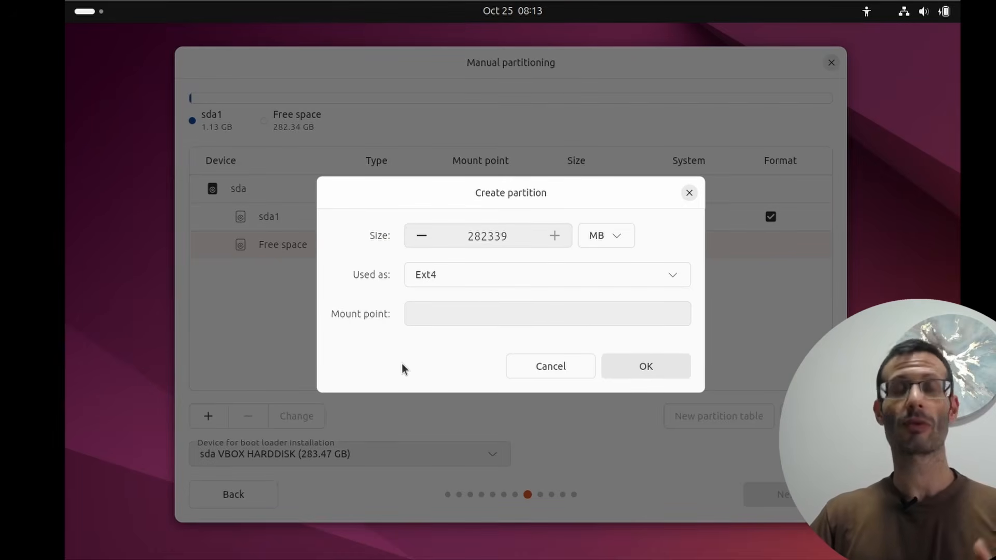
{"action": "left_click", "coordinate": [440, 273]}
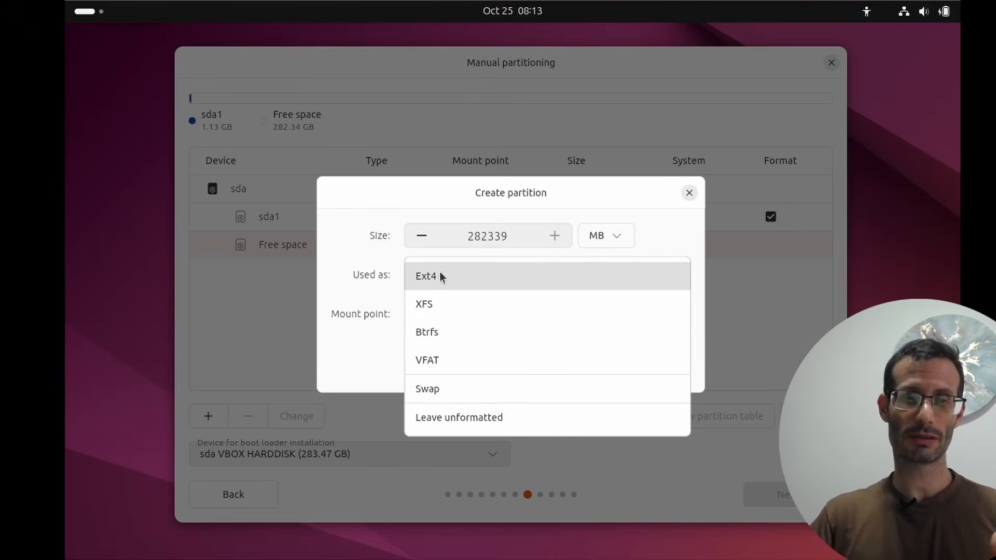
{"action": "left_click", "coordinate": [454, 390]}
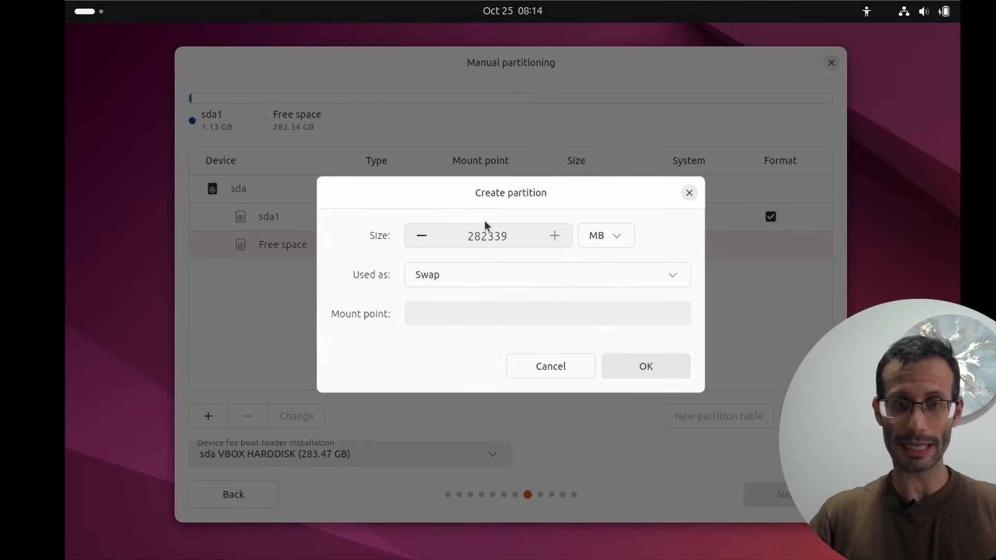
{"action": "double_click", "coordinate": [487, 236]}
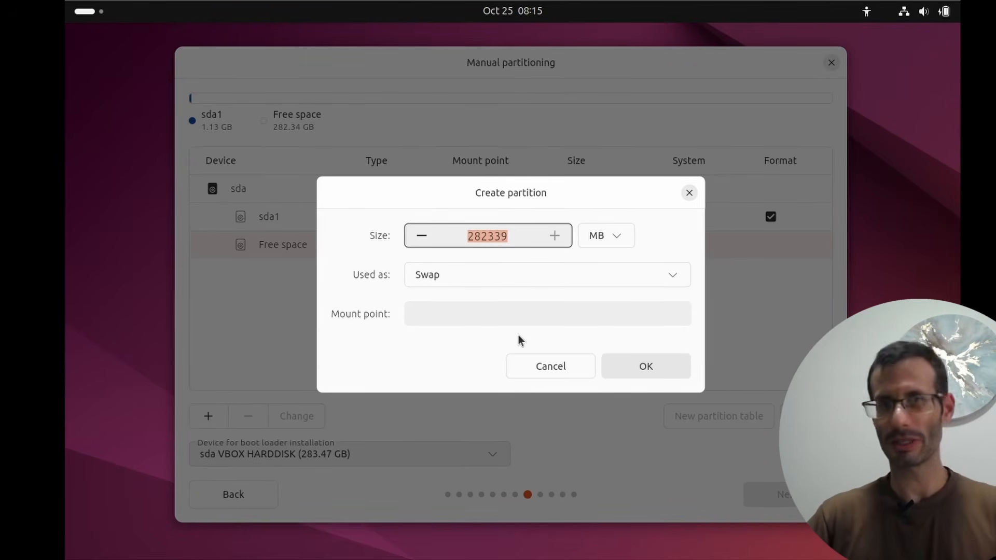
- Create the partition as Ext4 with mount point /, using all of the free space
{"action": "left_click", "coordinate": [461, 273]}
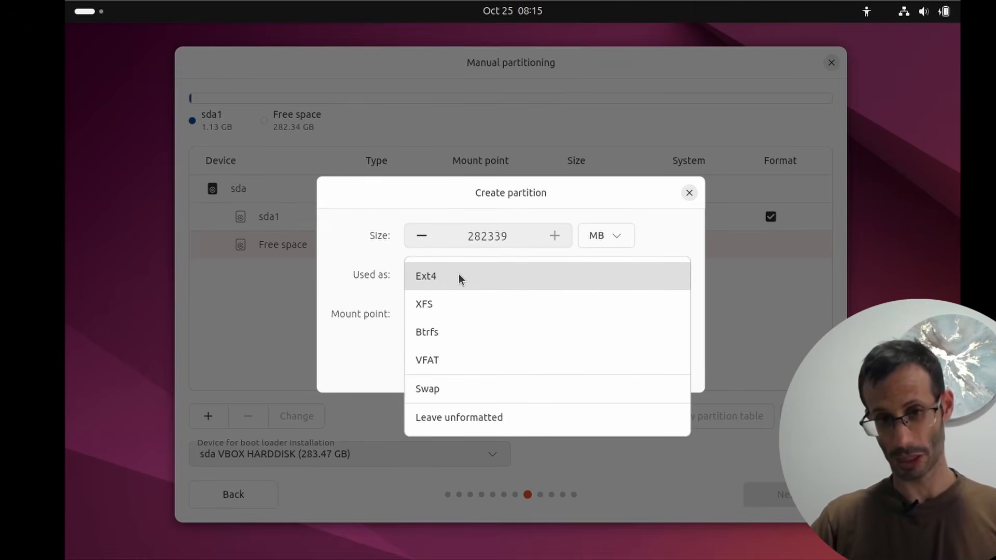
{"action": "left_click", "coordinate": [459, 277]}
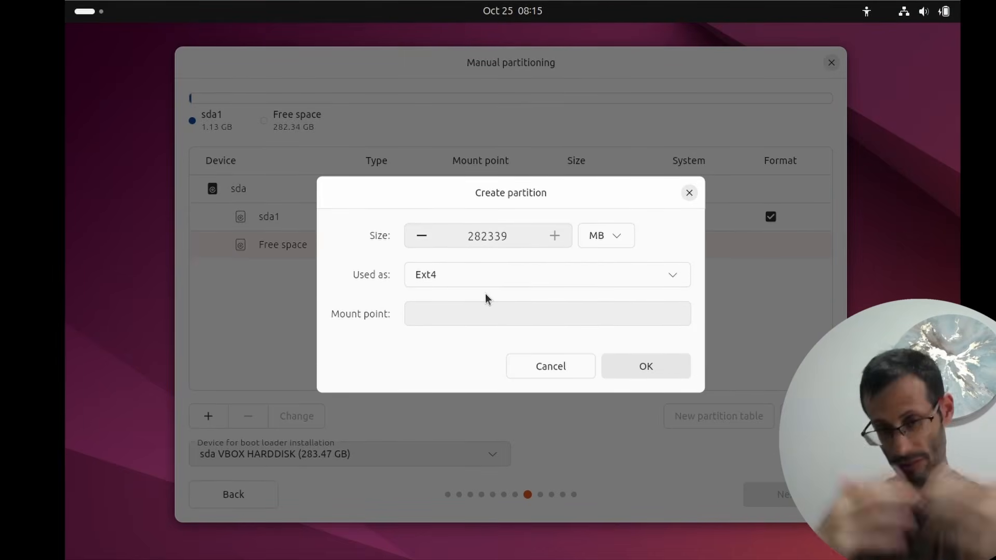
{"action": "left_click", "coordinate": [434, 321]}
{"action": "left_click", "coordinate": [428, 370]}
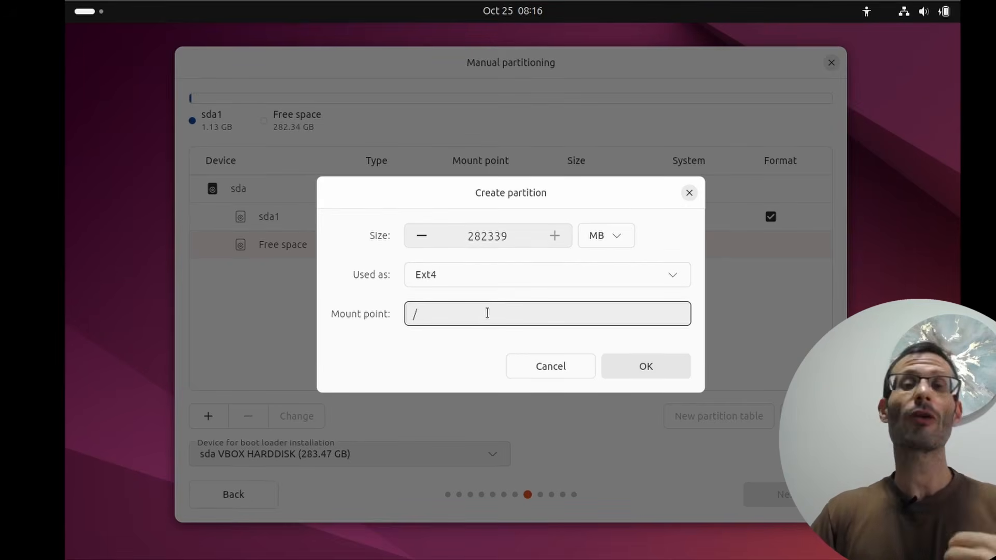
{"action": "double_click", "coordinate": [487, 237]}
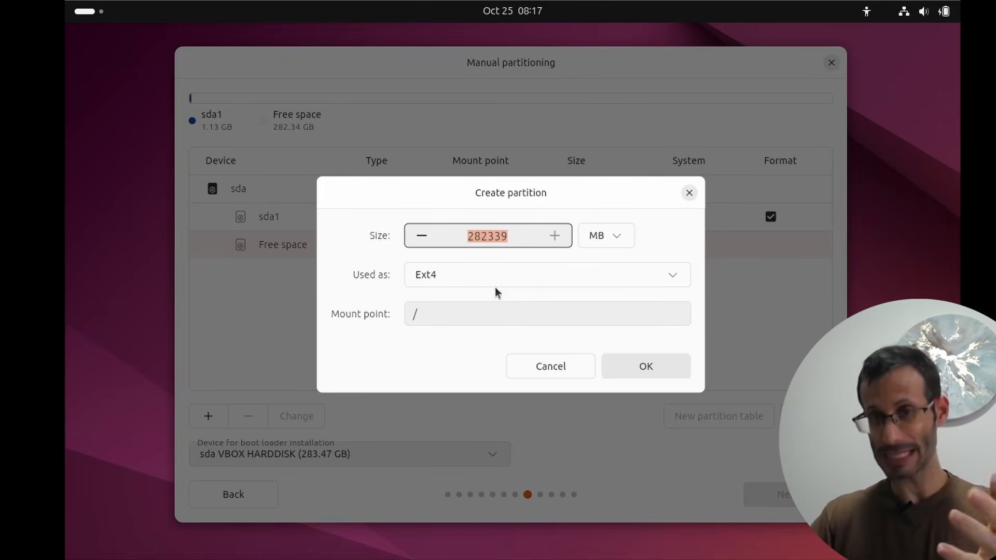
{"action": "left_click", "coordinate": [628, 366]}
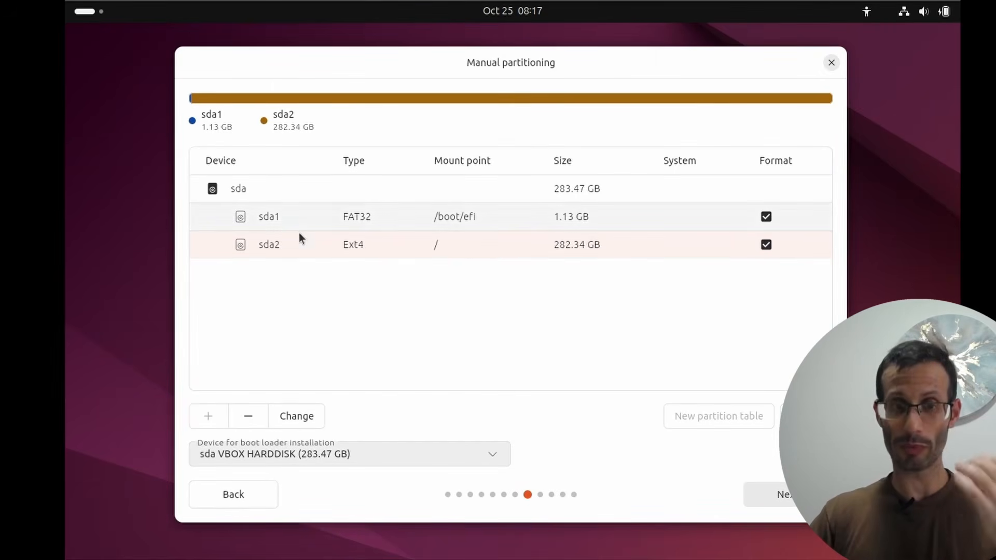
- Delete the Ext4 partition sda2
{"action": "left_click", "coordinate": [313, 222]}
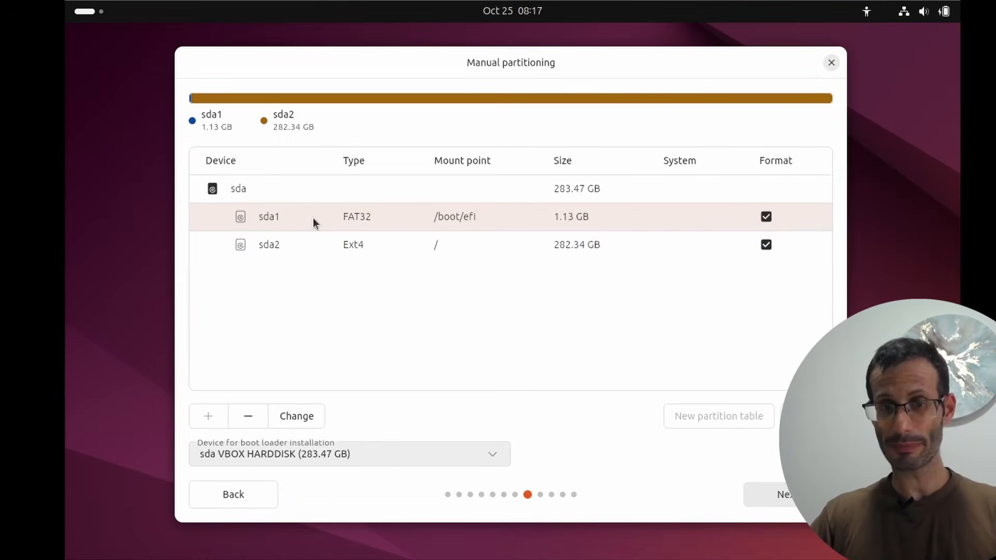
{"action": "left_click", "coordinate": [297, 247]}
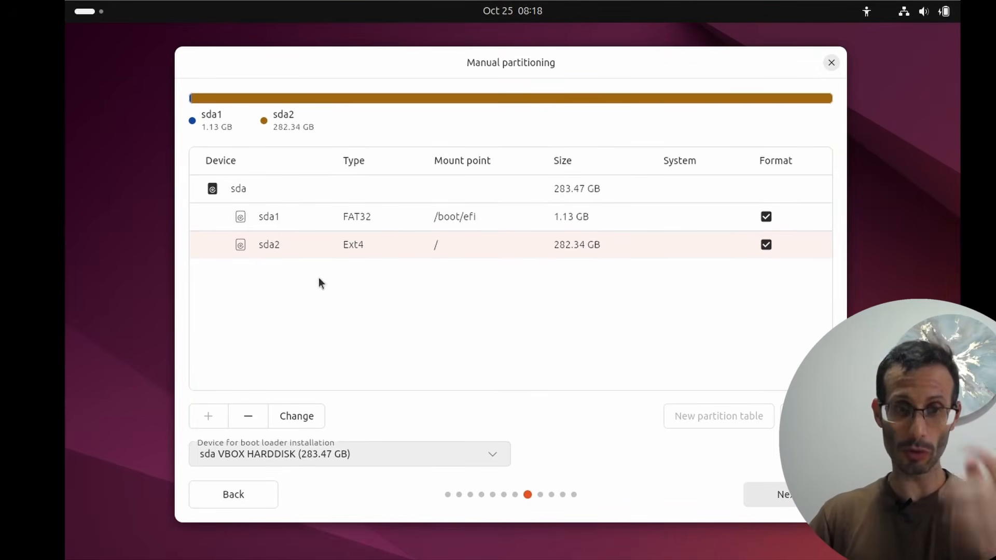
{"action": "left_click", "coordinate": [247, 420]}
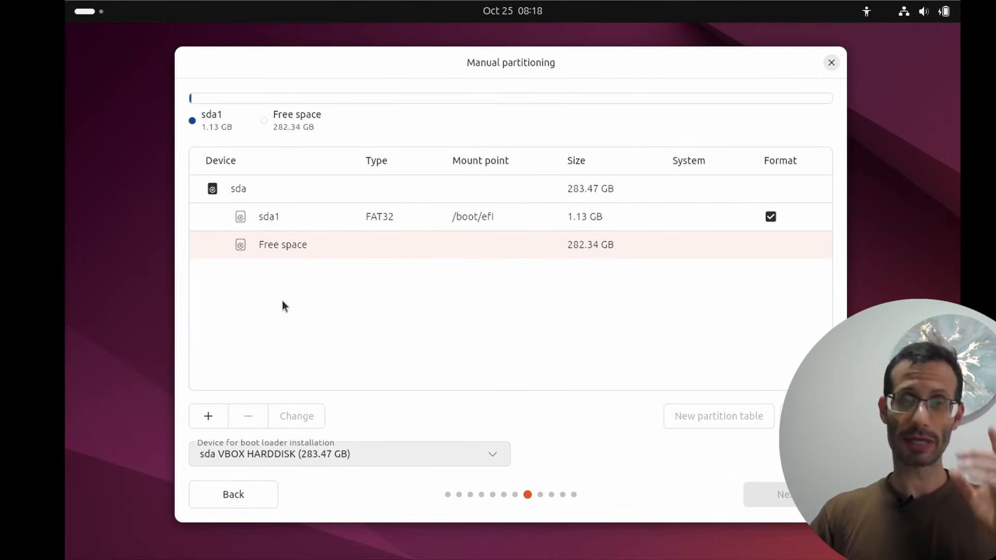
- Start a new Ext4 partition in the free space and set its mount point to /
{"action": "left_click", "coordinate": [209, 417]}
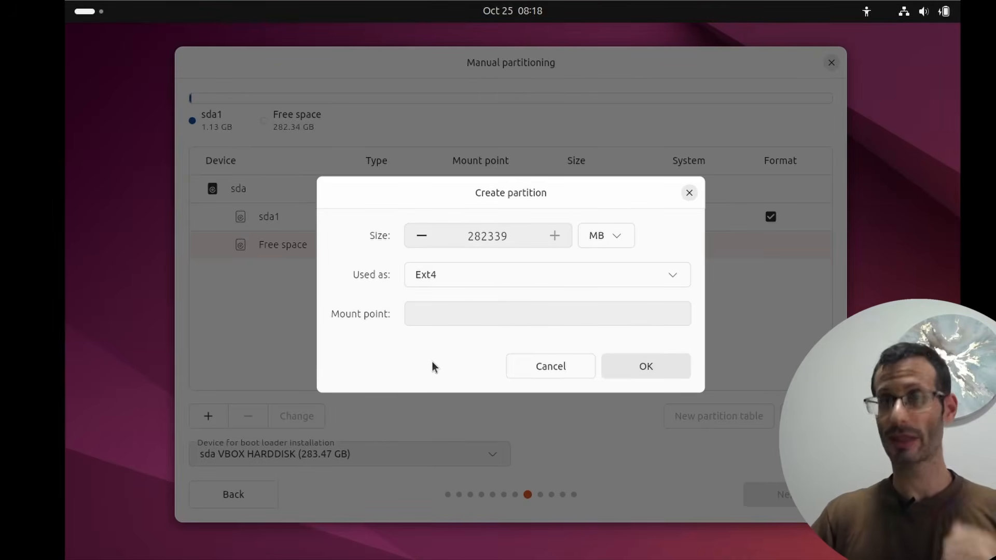
{"action": "left_click", "coordinate": [428, 312]}
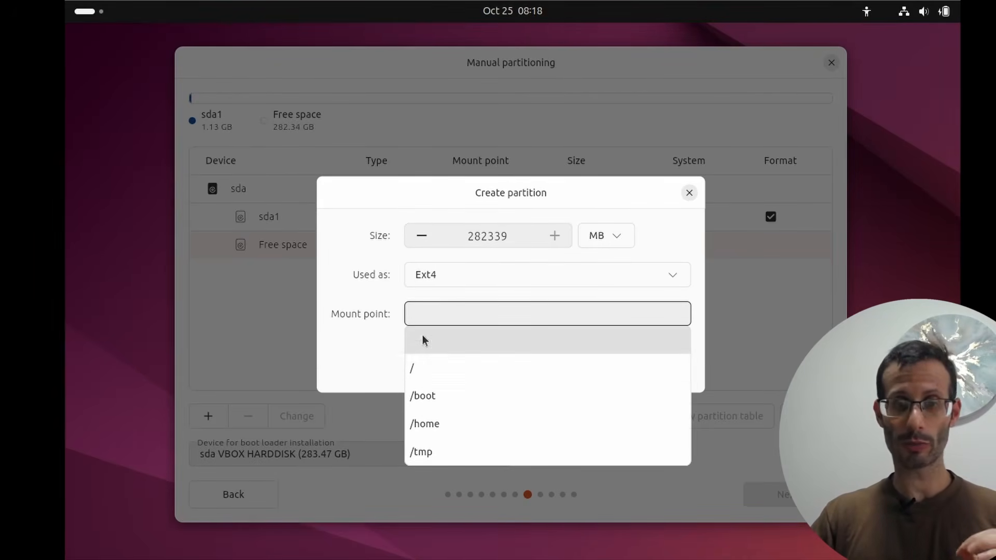
{"action": "left_click", "coordinate": [419, 370]}
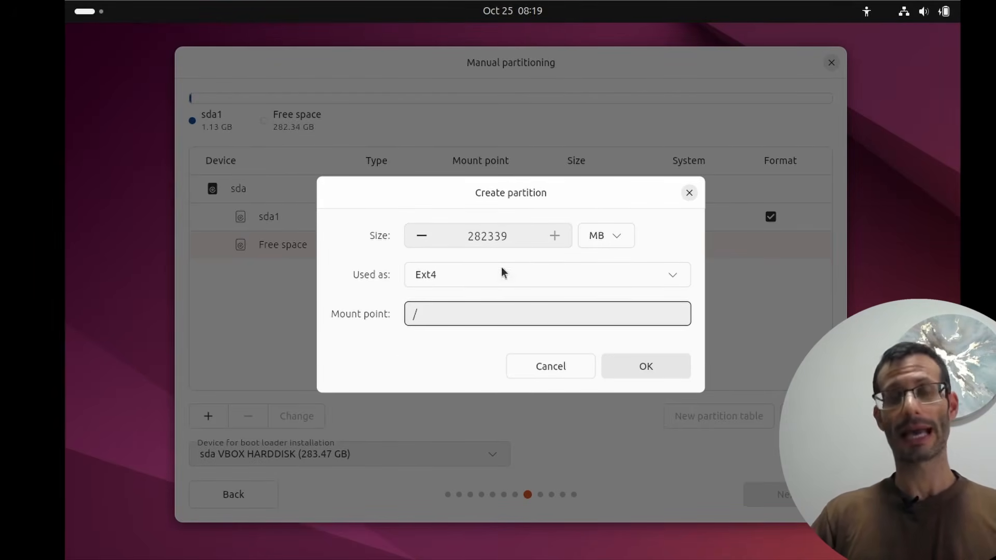
- Set the new root partition's size to 50339 MB
{"action": "double_click", "coordinate": [486, 236]}
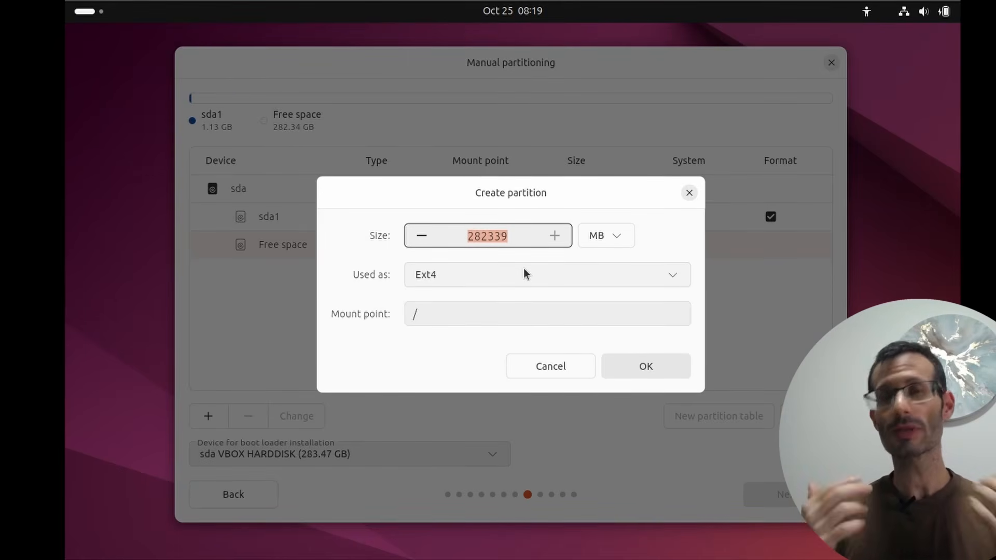
{"action": "key", "text": "Left"}
{"action": "key", "text": "shift+Right"}
{"action": "key", "text": "shift+Right"}
{"action": "key", "text": "shift+Right"}
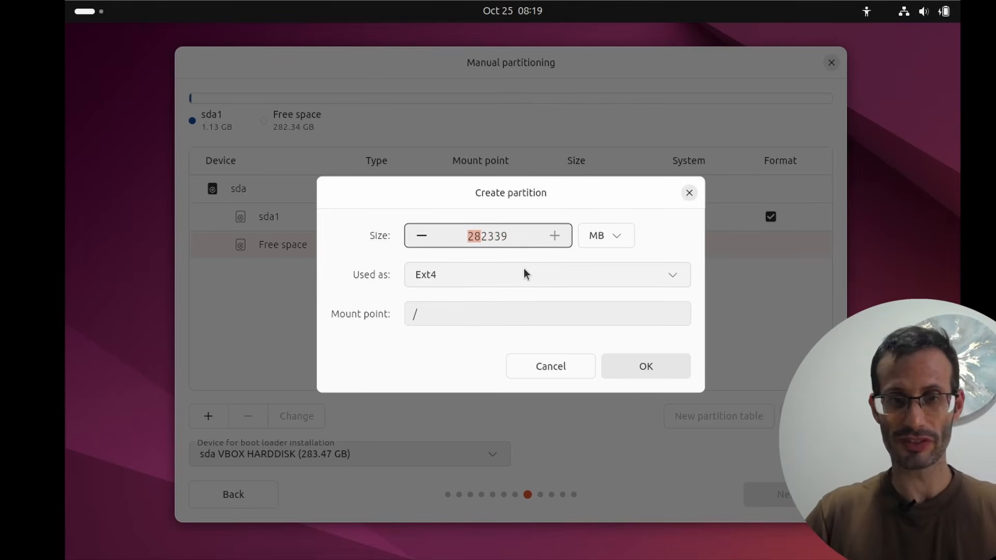
{"action": "type", "text": "50"}
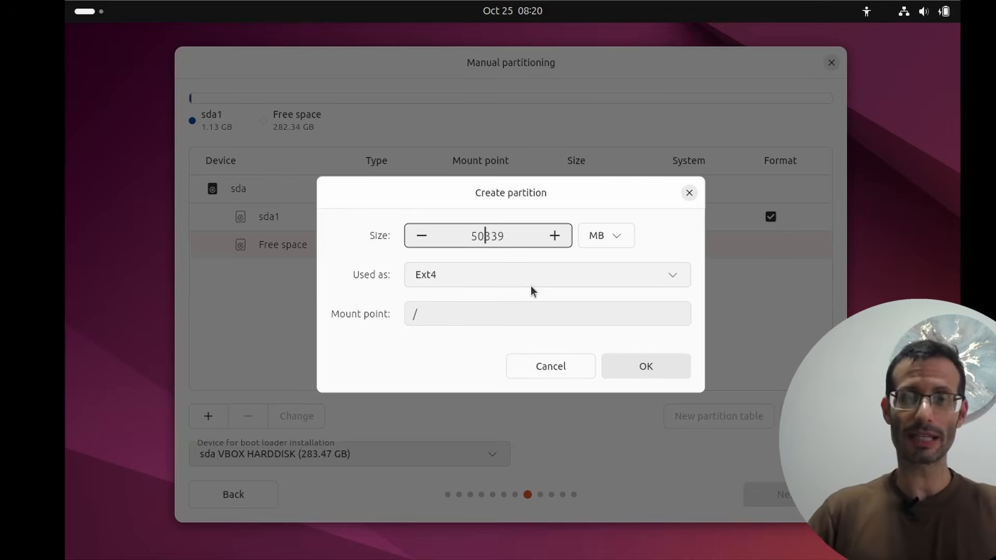
- Set the root partition's size to 100339 MB and create it
{"action": "key", "text": "shift+Home"}
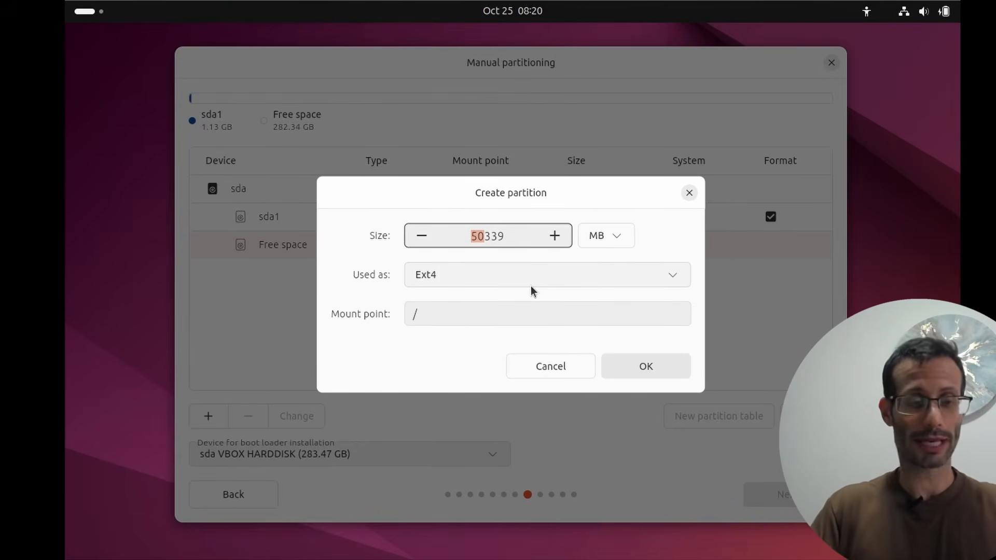
{"action": "type", "text": "100"}
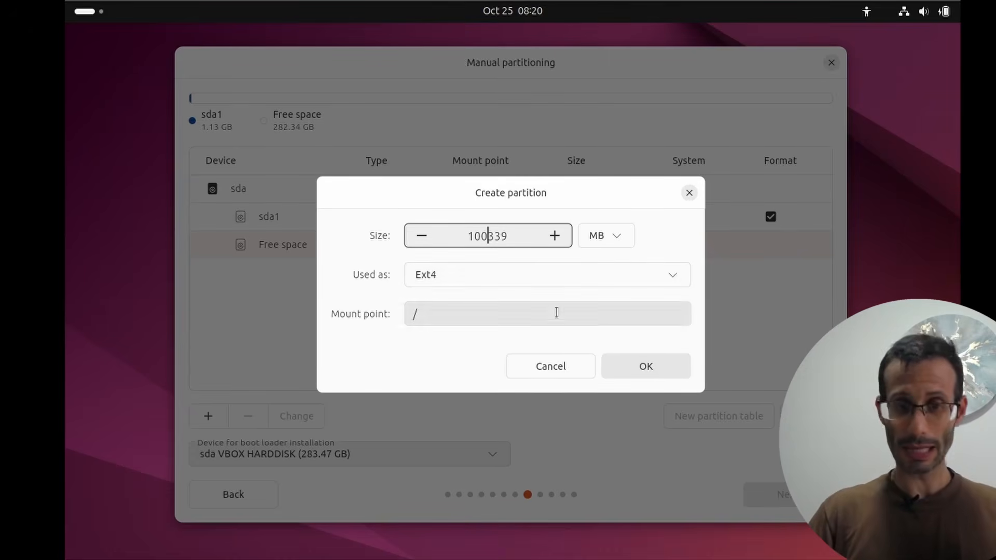
{"action": "left_click", "coordinate": [645, 367]}
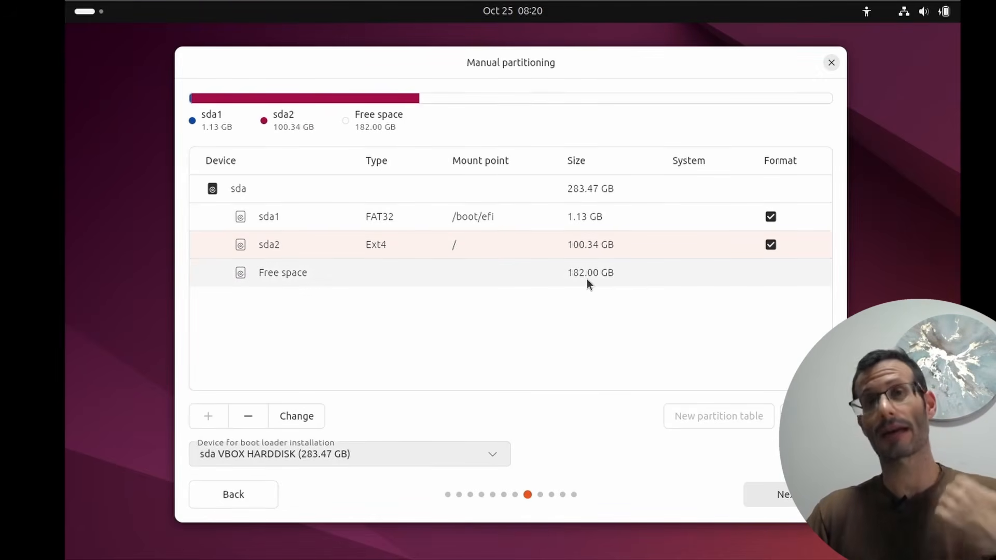
- Create an Ext4 partition with mount point /home, using all of the remaining free space
{"action": "left_click", "coordinate": [305, 277]}
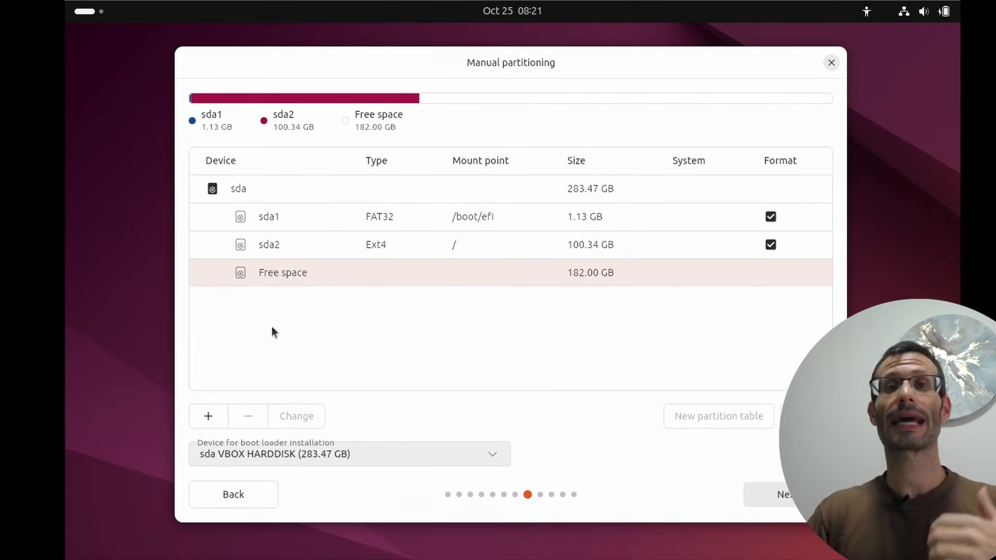
{"action": "left_click", "coordinate": [205, 419]}
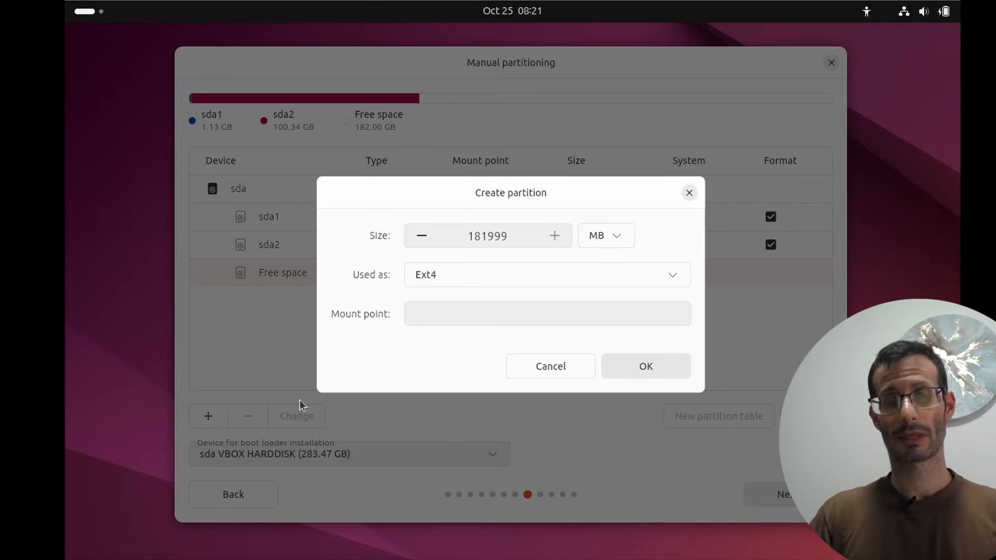
{"action": "left_click", "coordinate": [428, 318]}
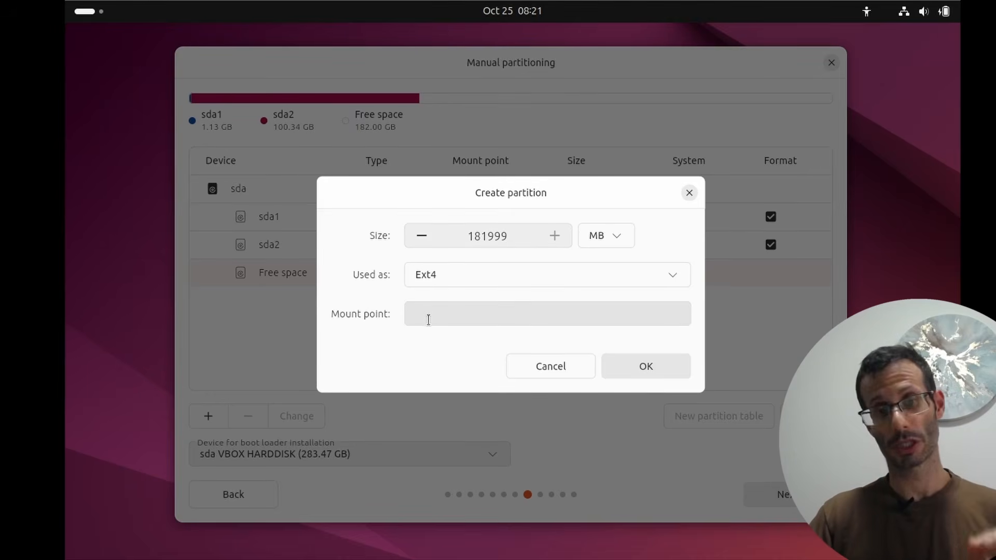
{"action": "left_click", "coordinate": [426, 314]}
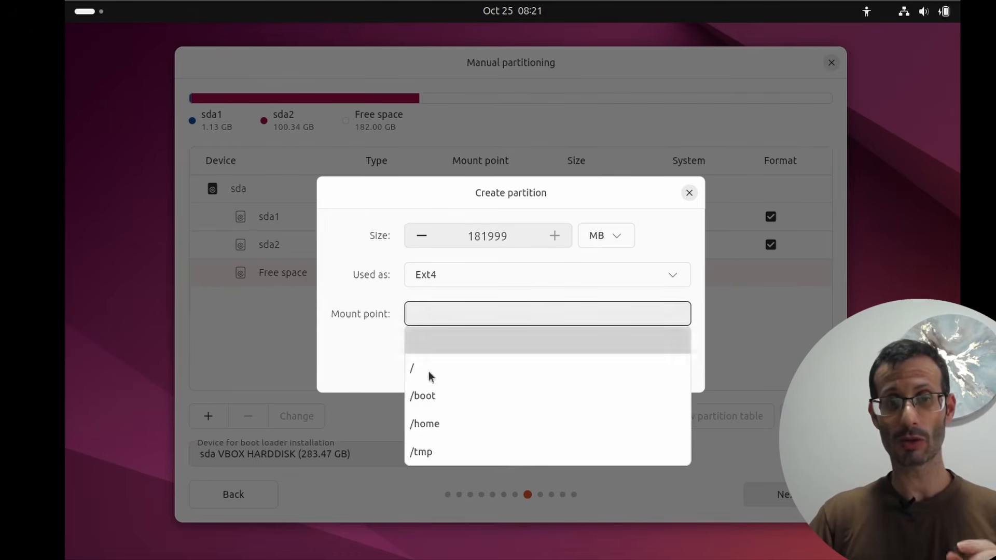
{"action": "left_click", "coordinate": [431, 424]}
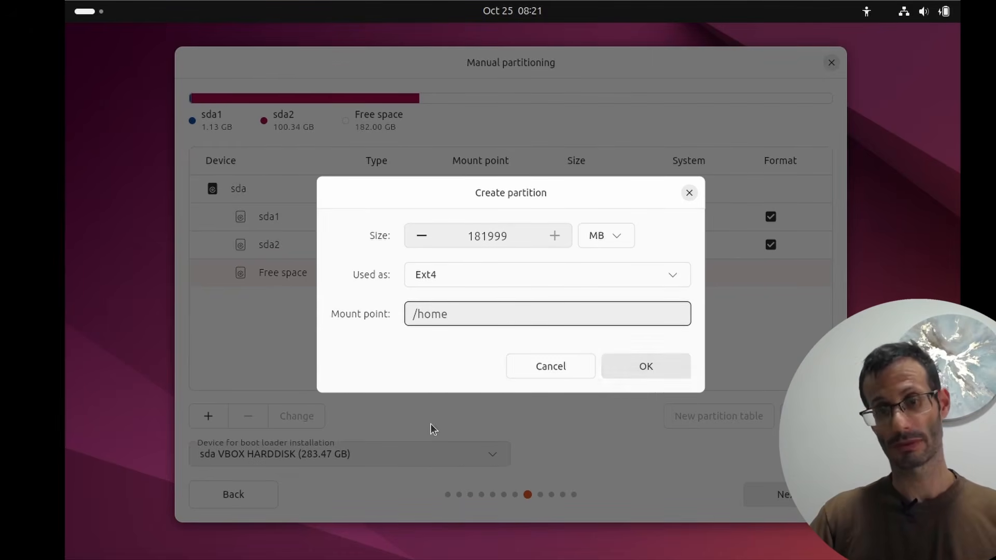
{"action": "left_click", "coordinate": [655, 366]}
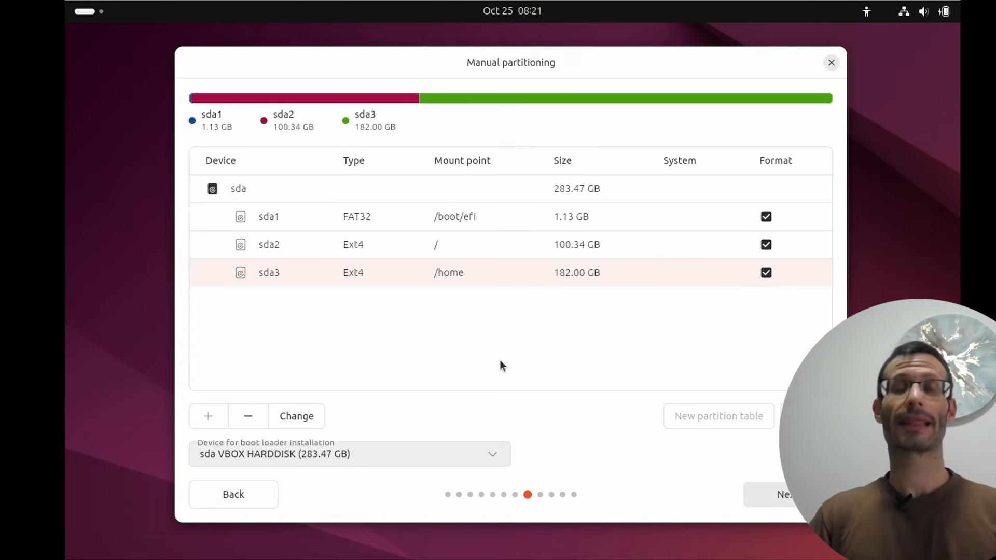
- Check the root and home partitions, accept the partition layout and continue to the account setup
{"action": "left_click", "coordinate": [360, 248]}
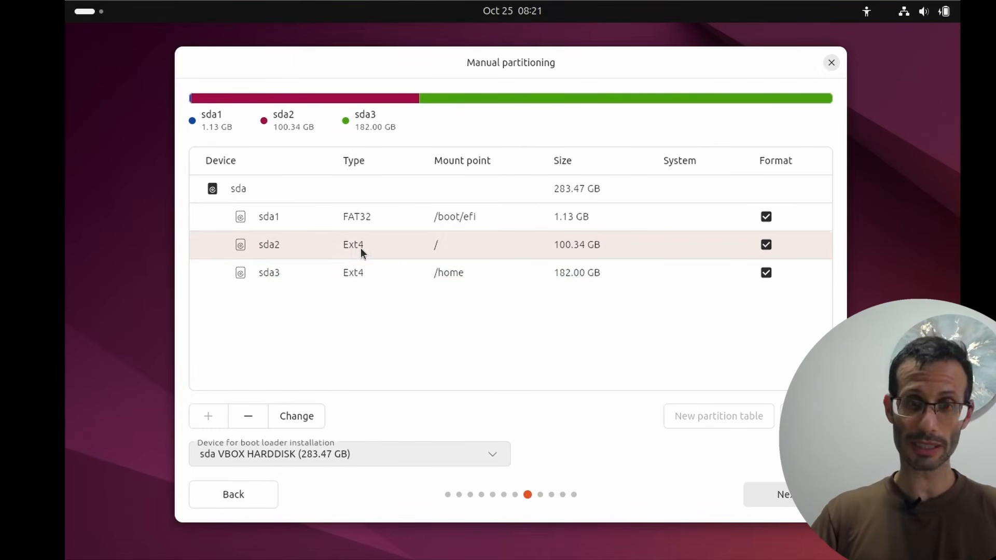
{"action": "left_click", "coordinate": [357, 276]}
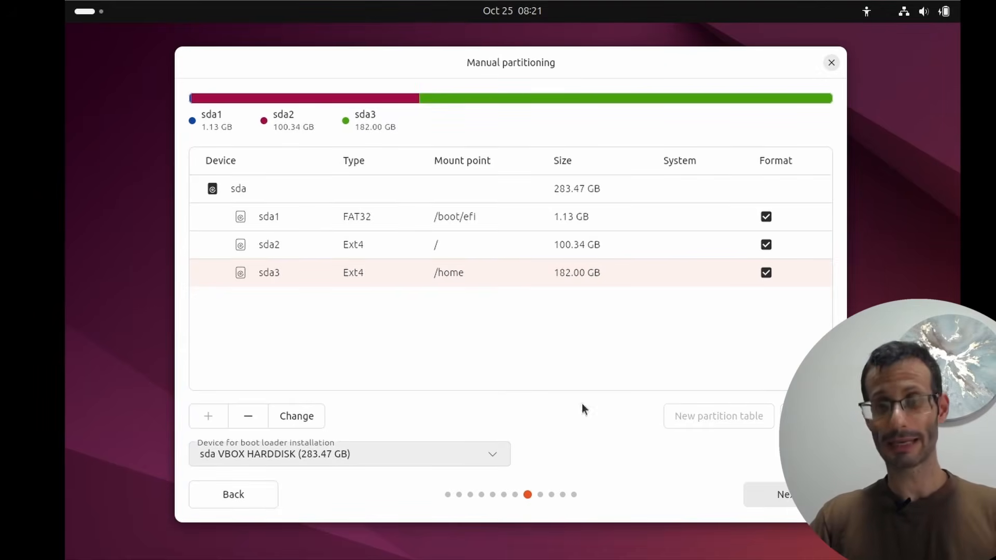
{"action": "left_click", "coordinate": [769, 497]}
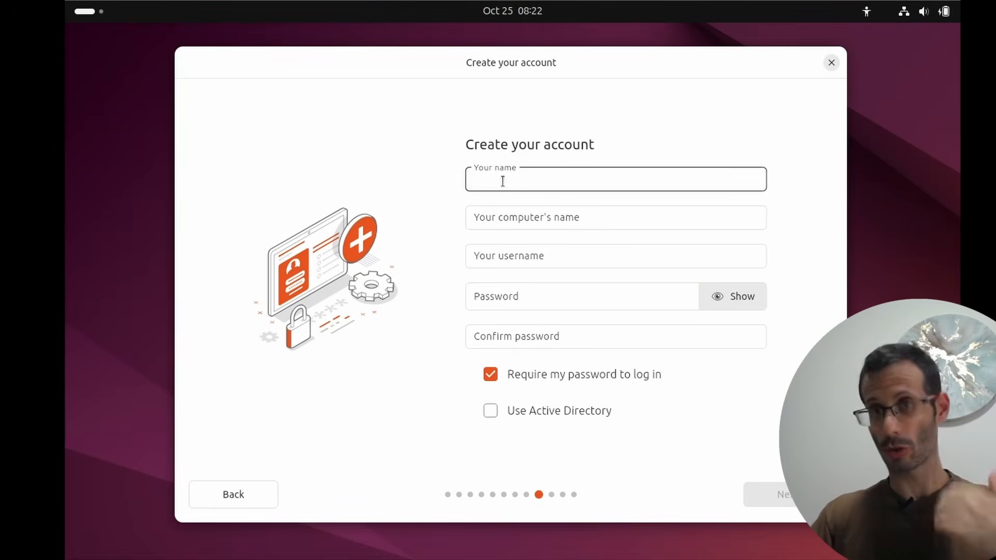
- Fill in the account's name, username, password and password confirmation, set the computer's name to ubutnu1, and continue
{"action": "left_click", "coordinate": [525, 218]}
{"action": "left_click", "coordinate": [521, 263]}
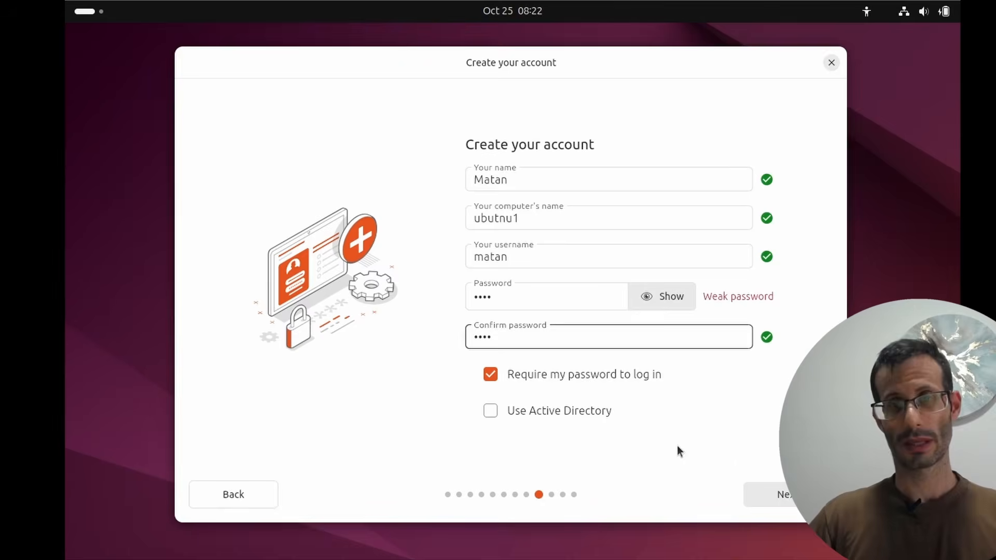
{"action": "left_click", "coordinate": [780, 493]}
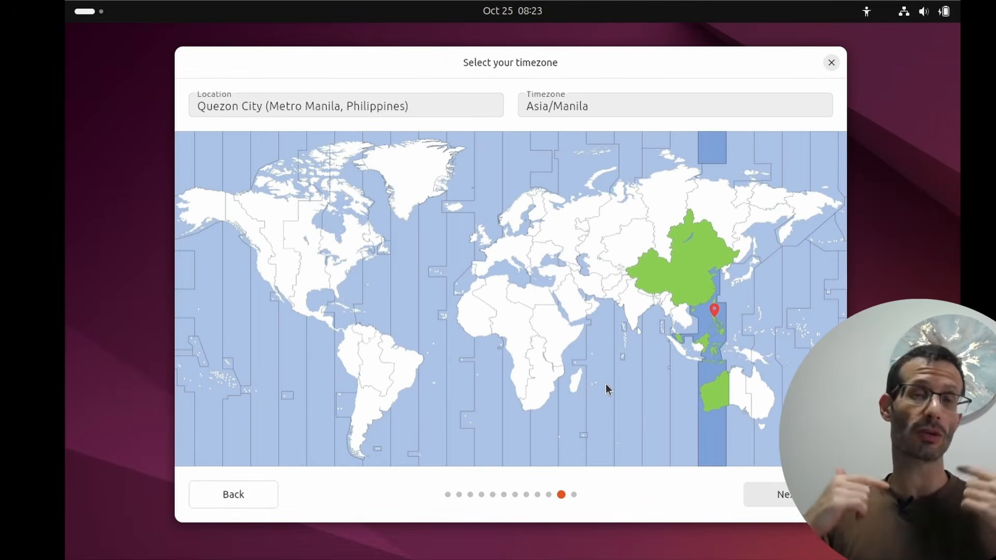